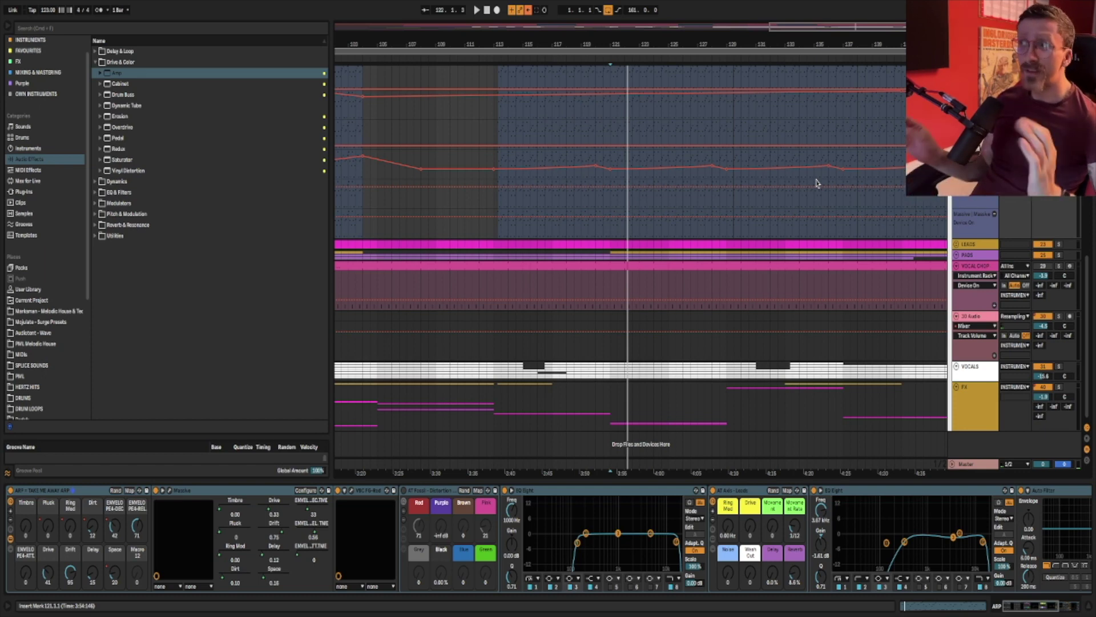
# Set the insert marker at bar 120 and start playback to hear the mix
pyautogui.click(607, 200)
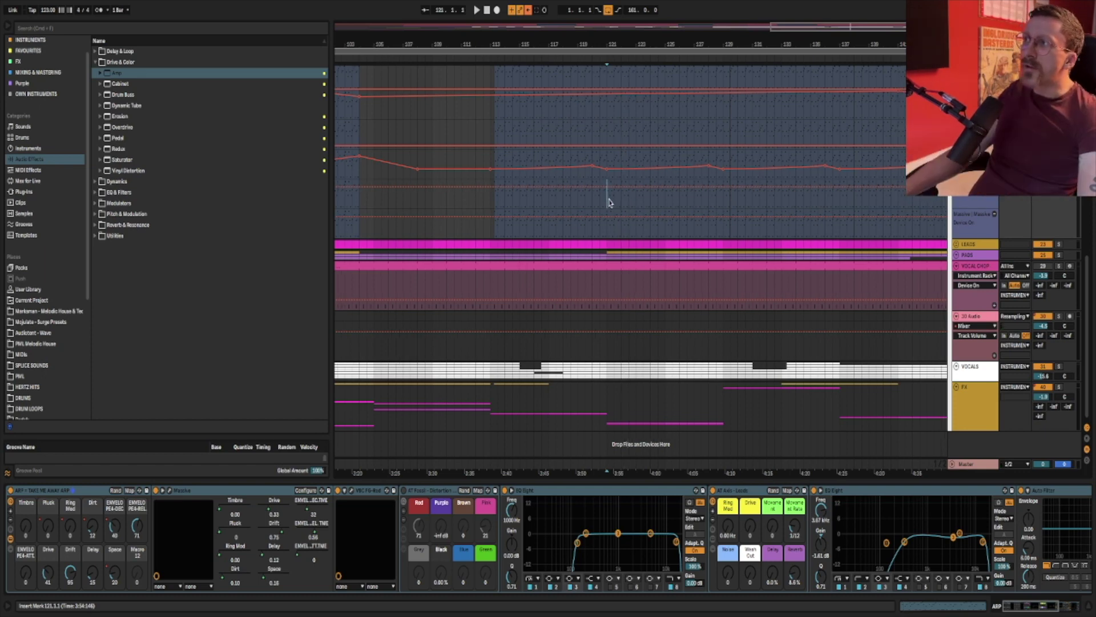
pyautogui.press('space')
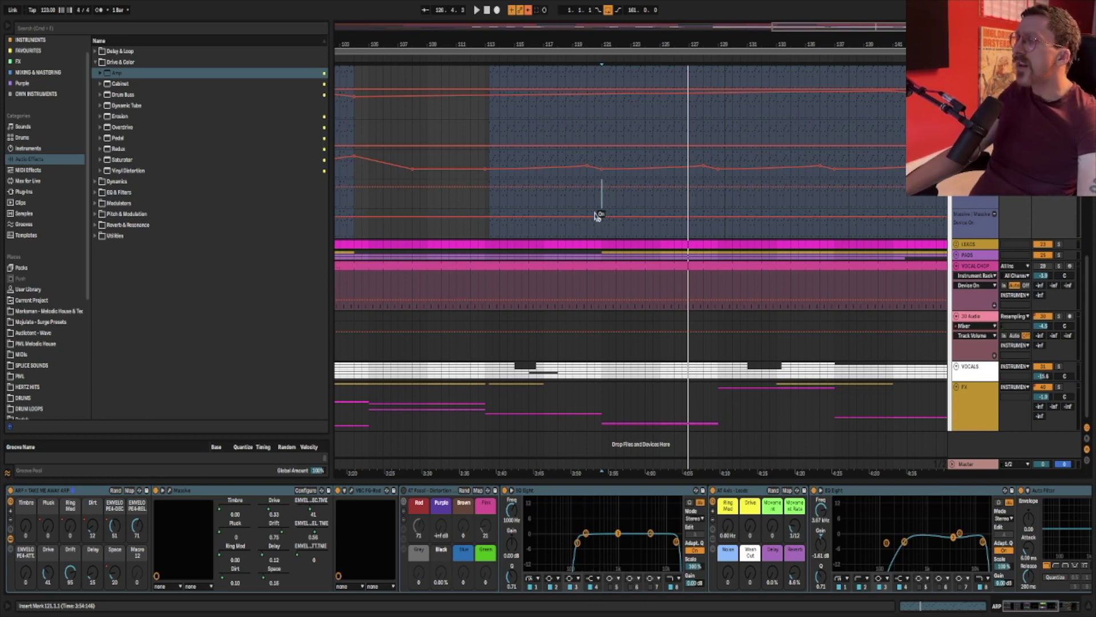
pyautogui.scroll(10, 737, 251)
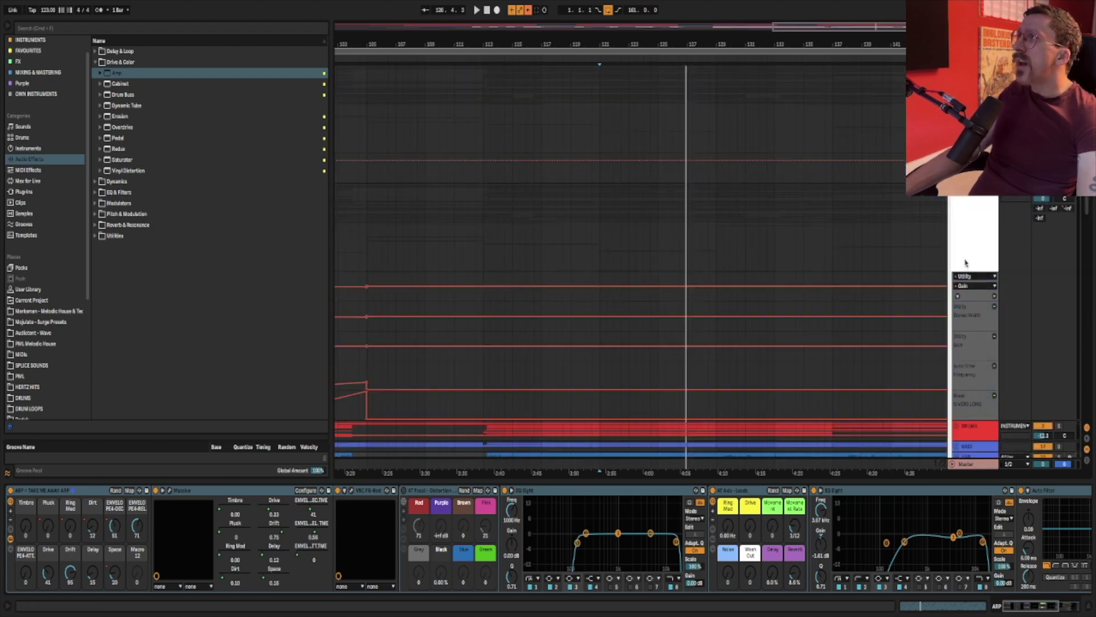
# Collapse the ARP automation lanes, select the FX track to show its Compressor, and replay from bar 120
pyautogui.scroll(-5, 966, 260)
pyautogui.click(957, 275)
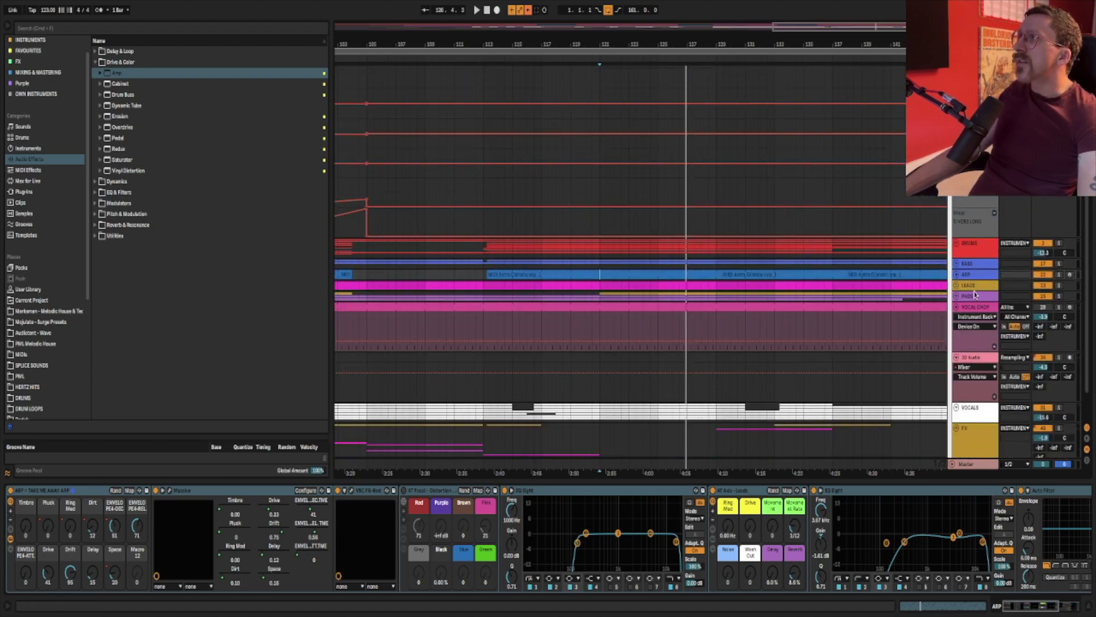
pyautogui.click(977, 295)
pyautogui.scroll(-1, 987, 354)
pyautogui.click(1034, 389)
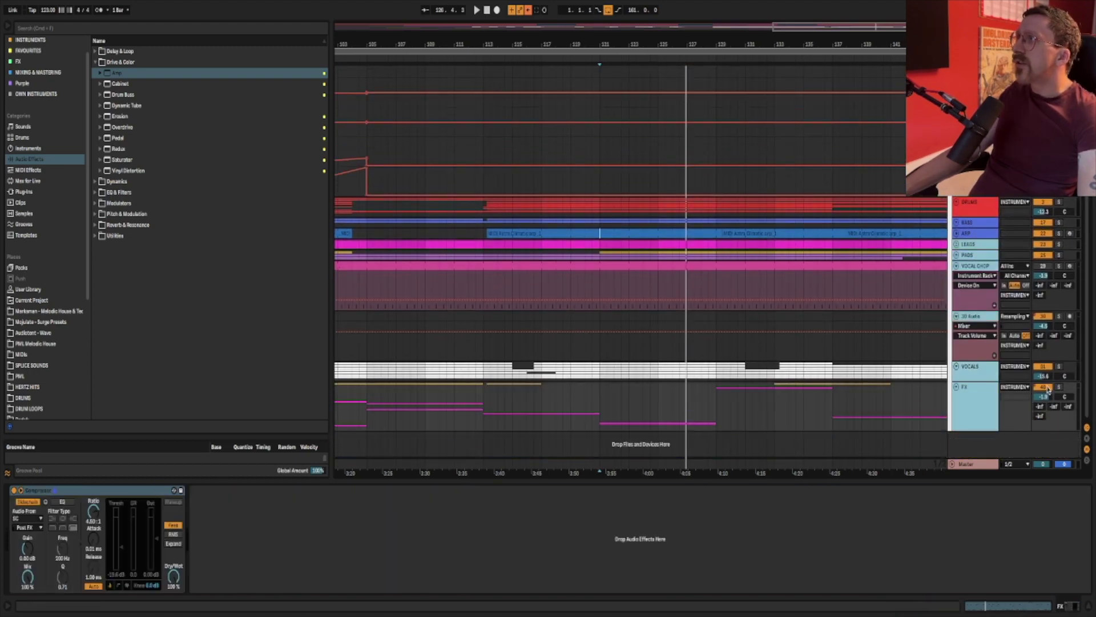
pyautogui.scroll(3, 865, 202)
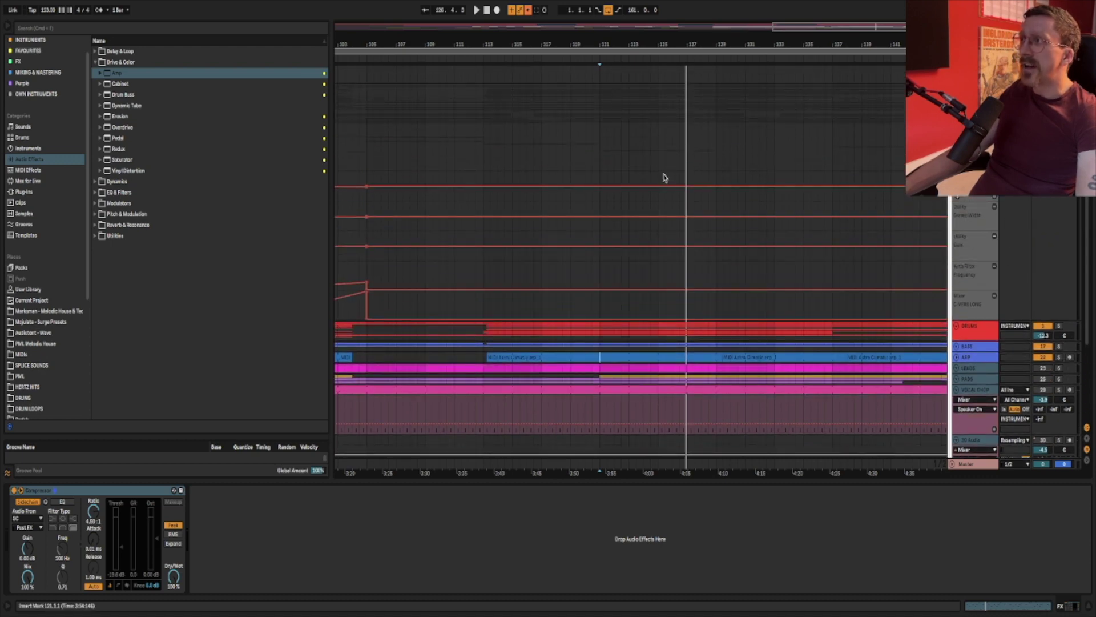
pyautogui.press('space')
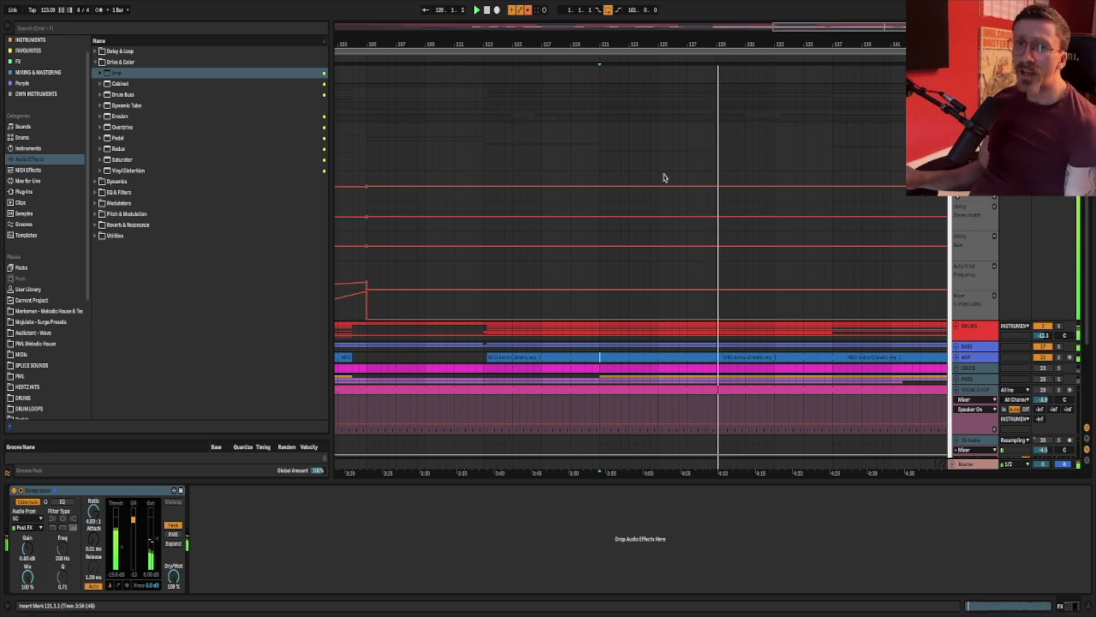
pyautogui.scroll(-4, 664, 178)
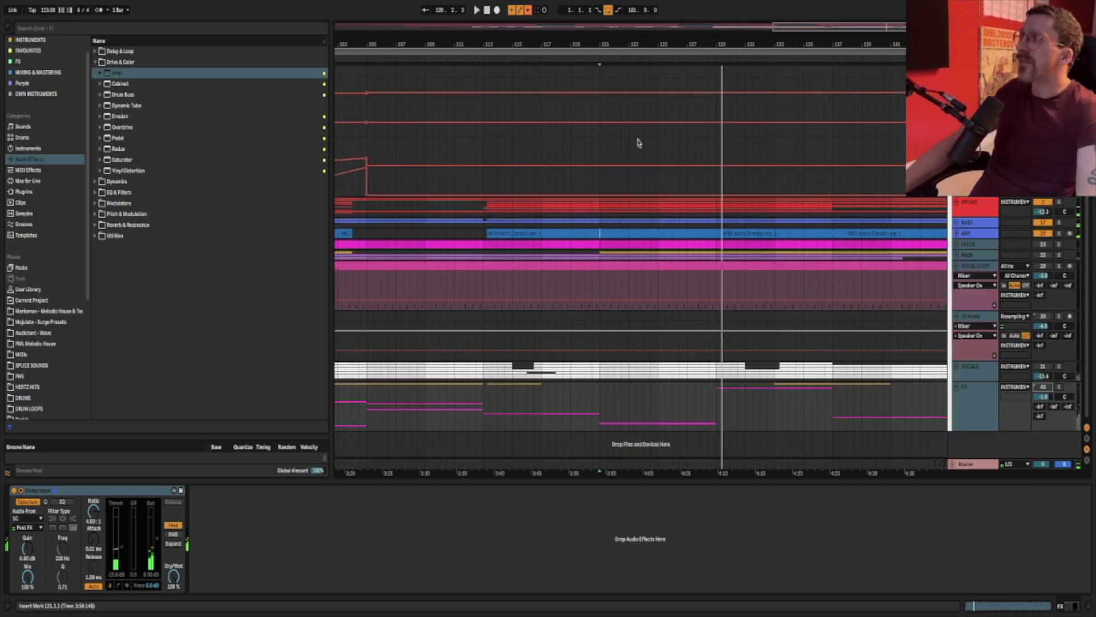
# Unfold the BASS group, select STAB, and zoom into its Simpler kick sample waveform
pyautogui.click(958, 224)
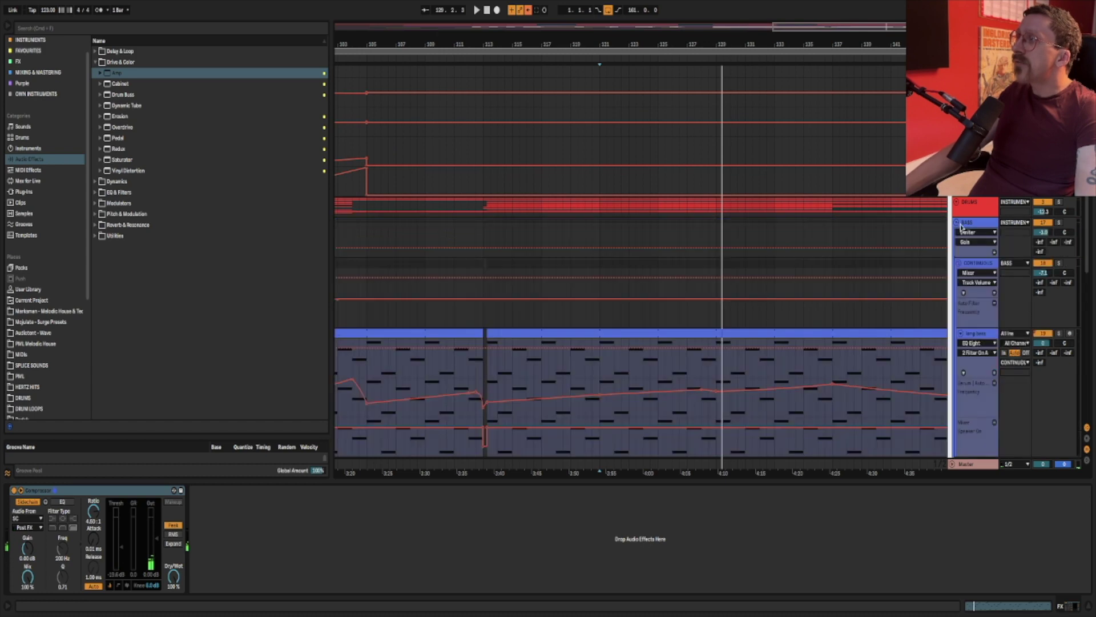
pyautogui.scroll(-10, 1024, 262)
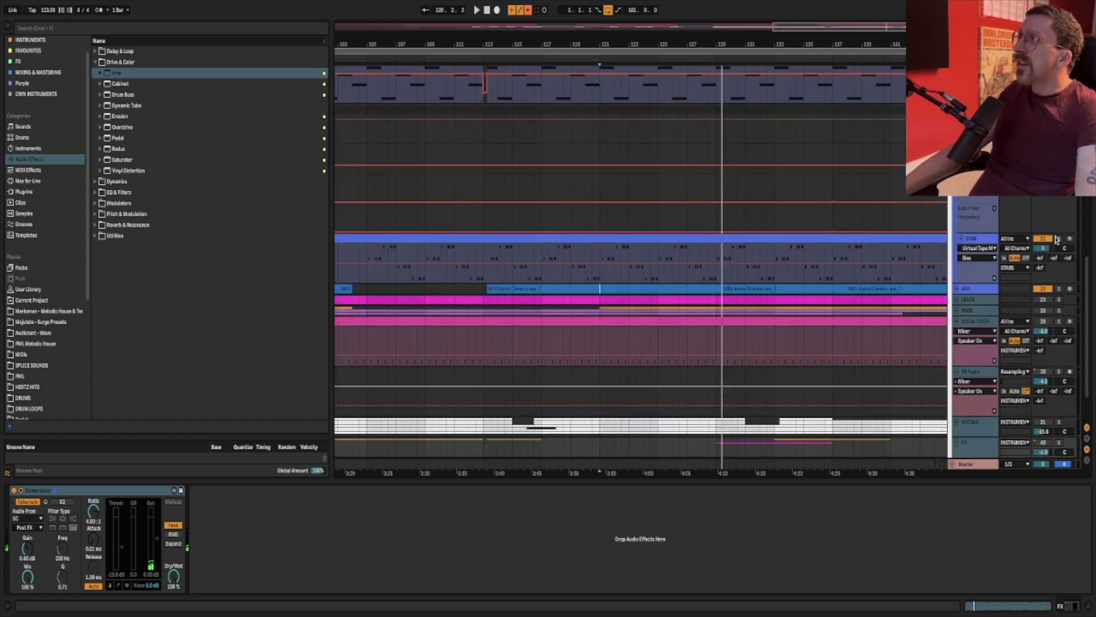
pyautogui.click(838, 359)
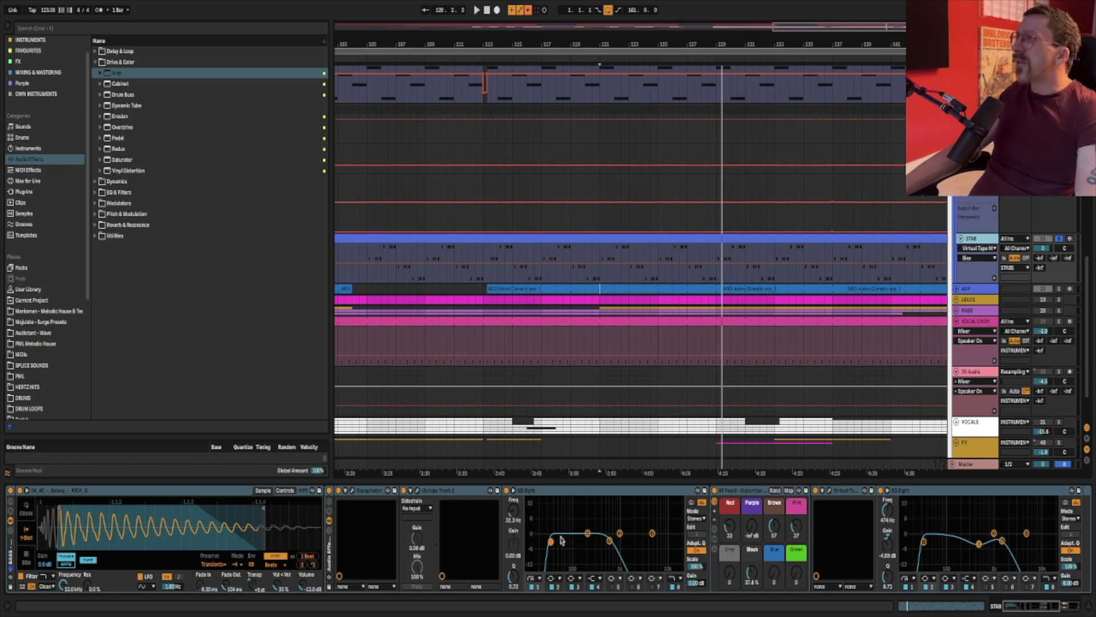
pyautogui.click(65, 531)
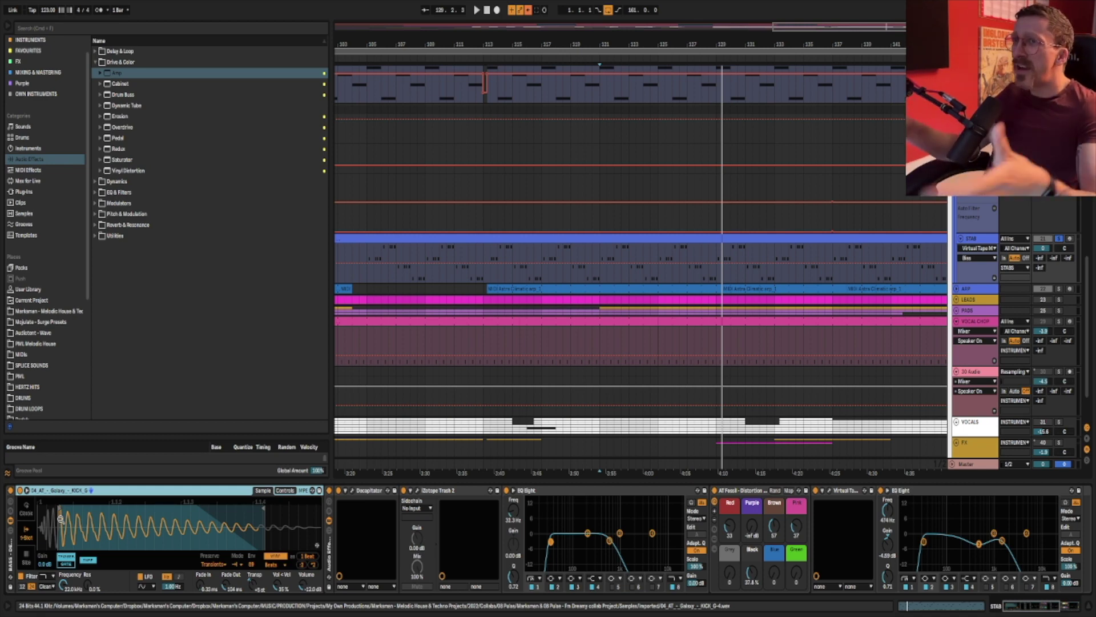
pyautogui.moveTo(61, 519); pyautogui.dragTo(132, 545)
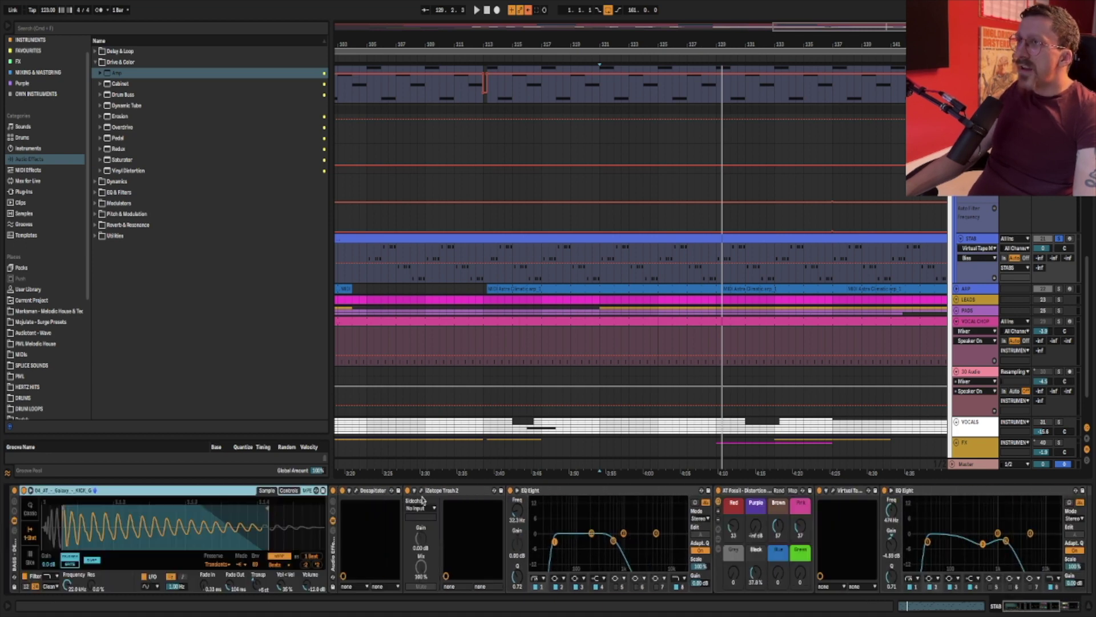
# Inspect STAB's Trash 2, Virtual Tape Machines, AT Fossil and Decapitator effects
pyautogui.click(440, 492)
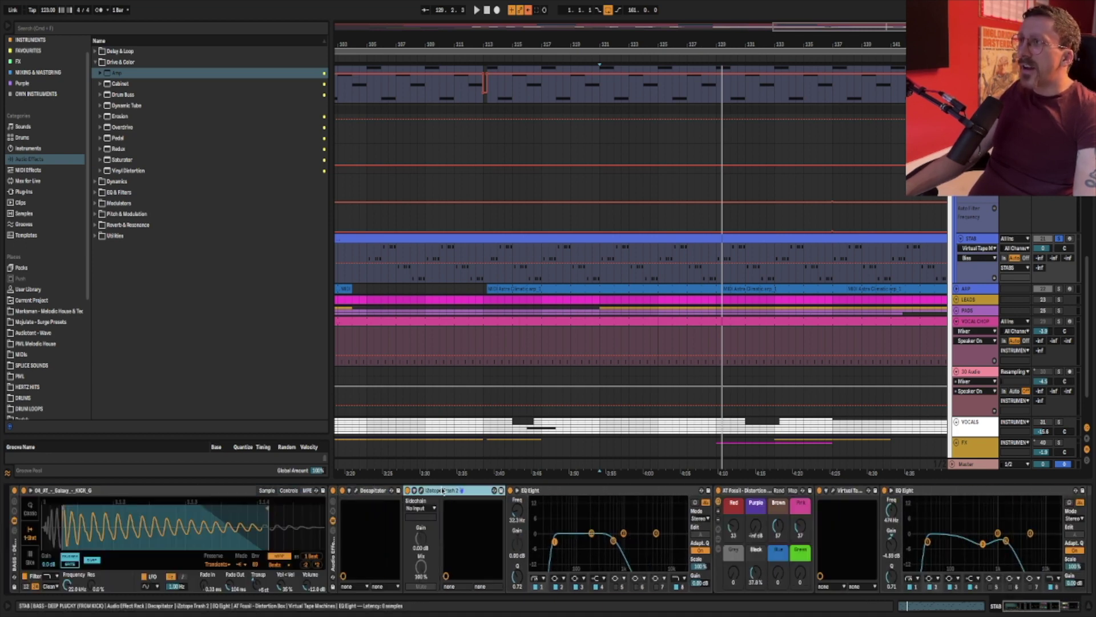
pyautogui.hscroll(5, 444, 492)
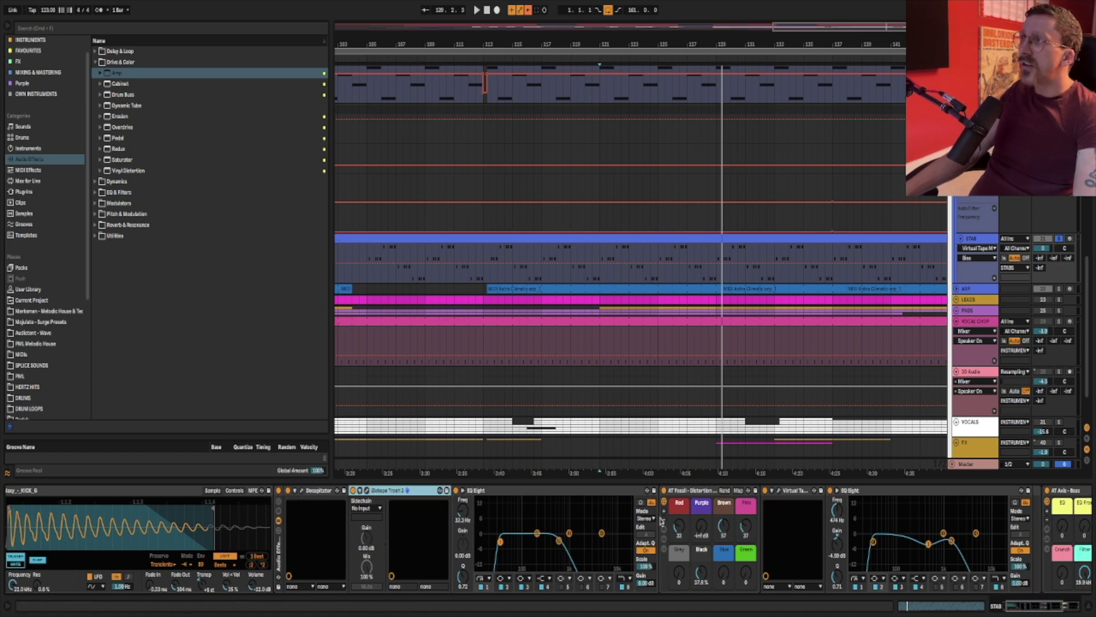
pyautogui.click(802, 501)
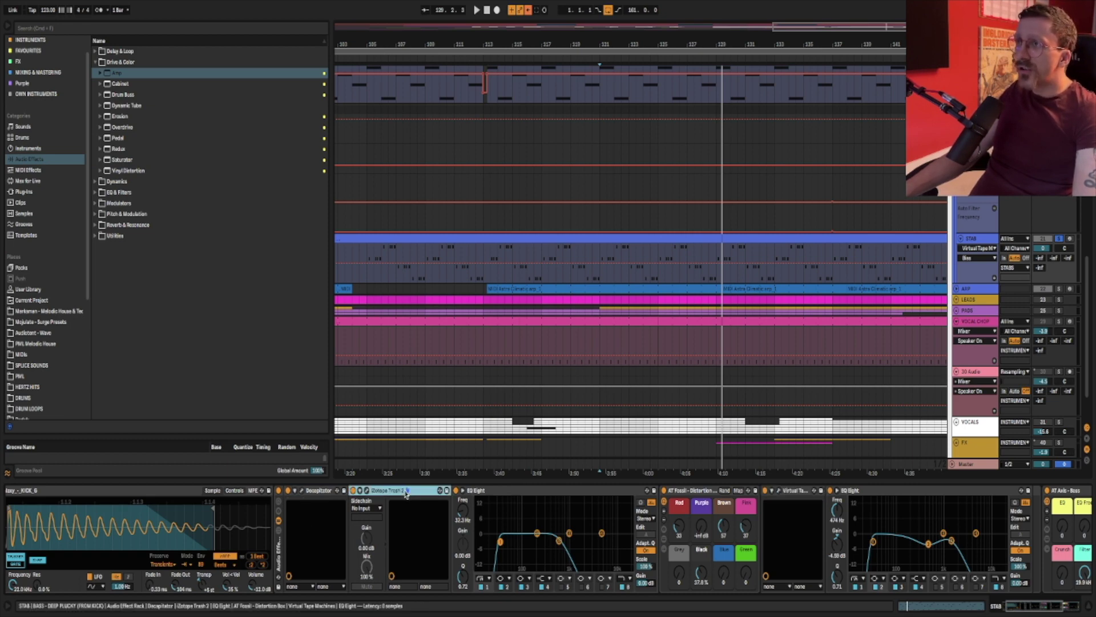
pyautogui.click(701, 496)
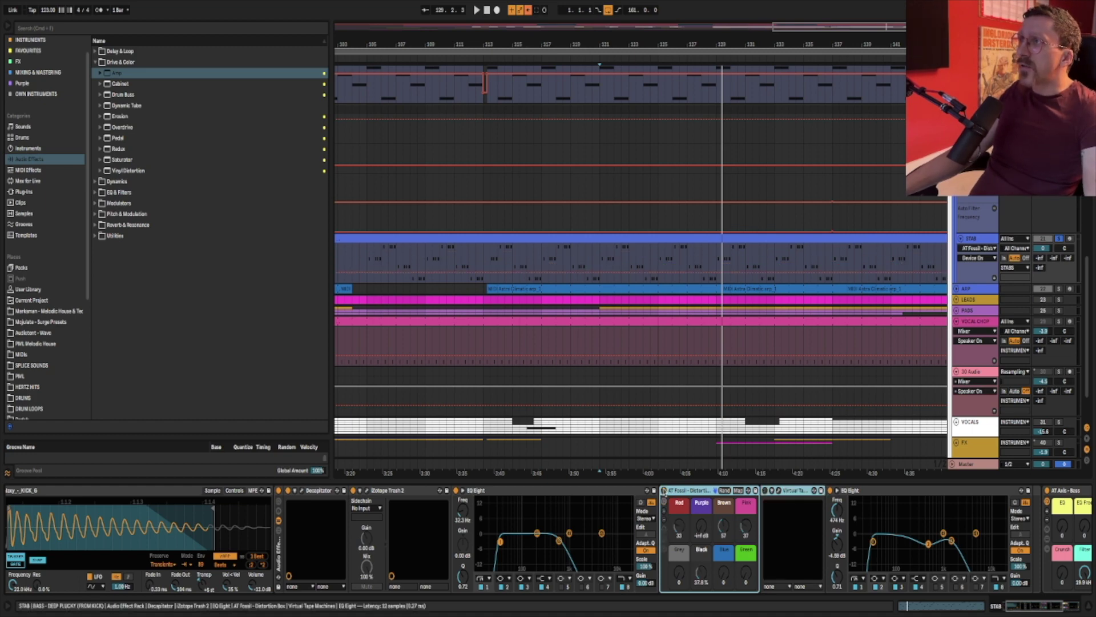
pyautogui.click(387, 500)
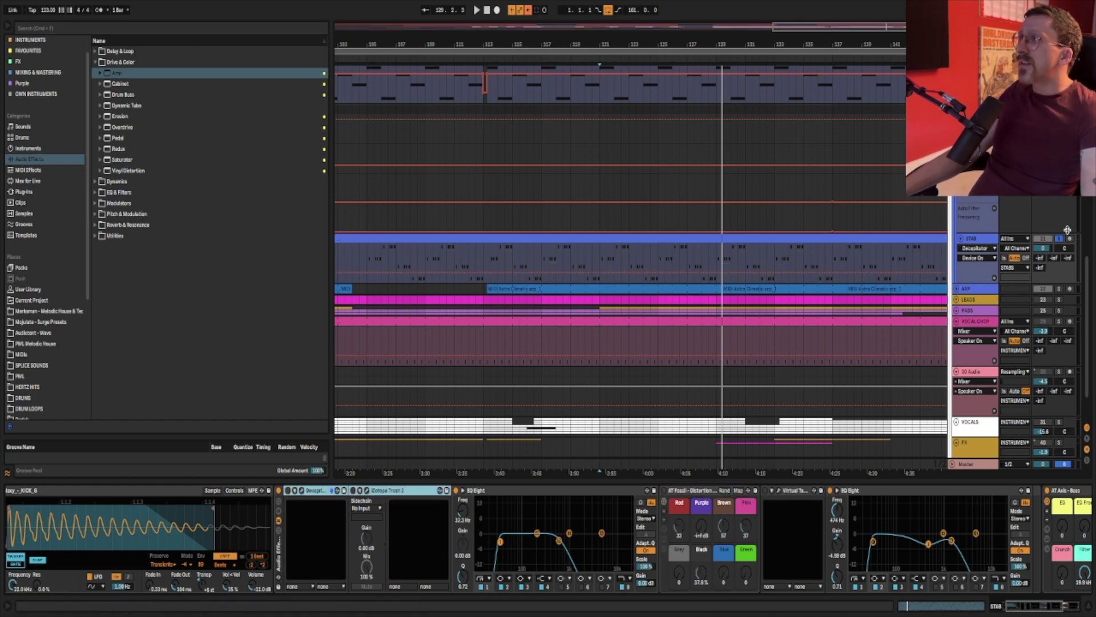
# Play the STAB chain while toggling Decapitator, then insert a new MIDI track
pyautogui.press('space')
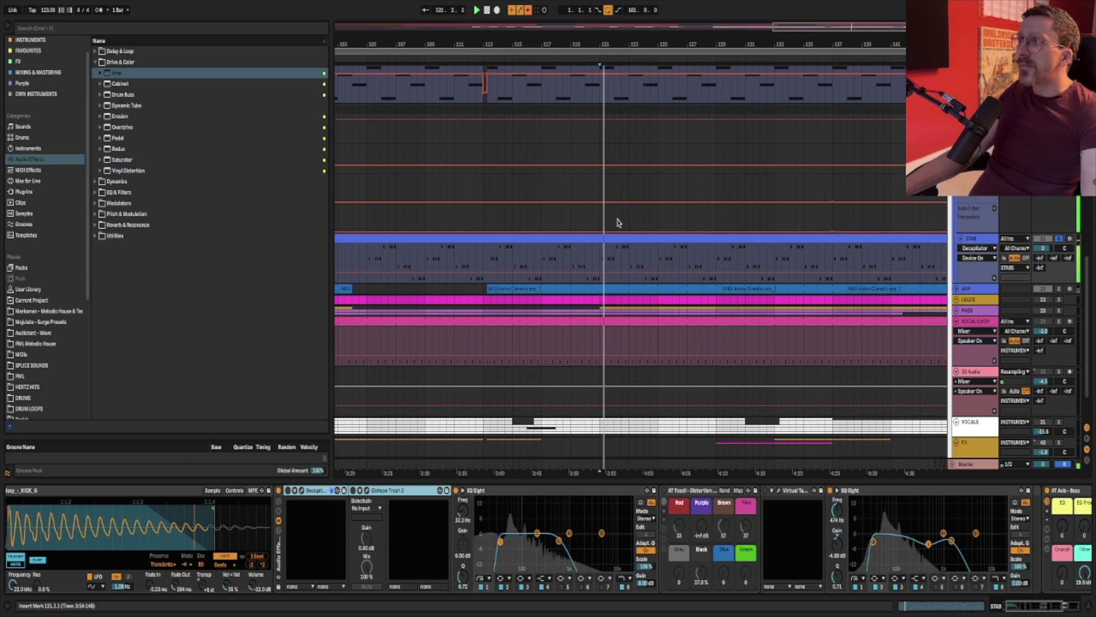
pyautogui.click(806, 494)
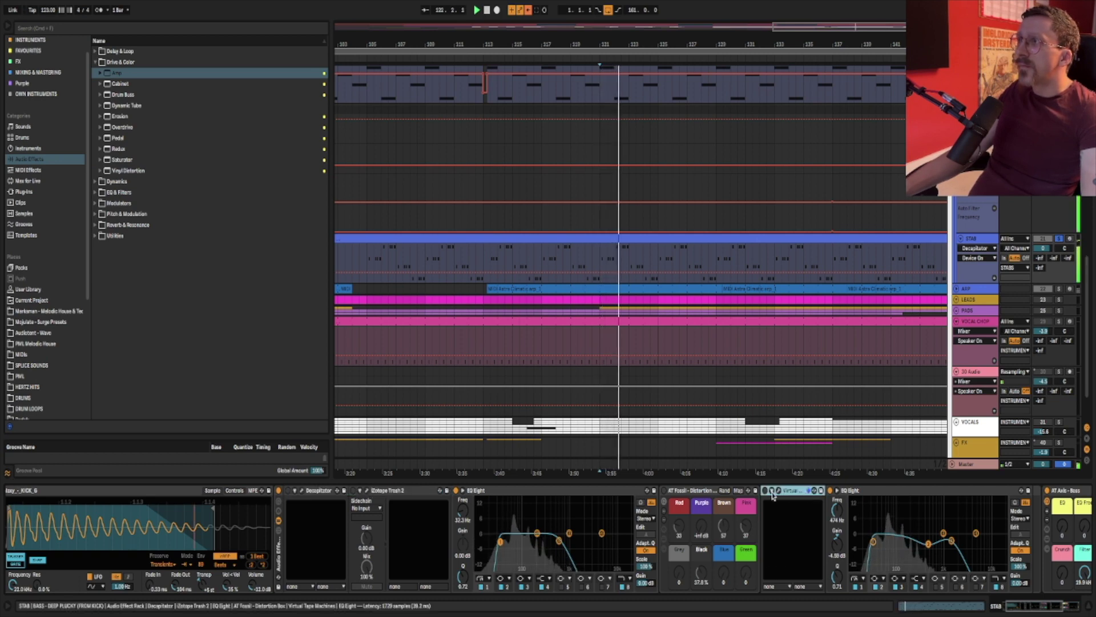
pyautogui.click(287, 491)
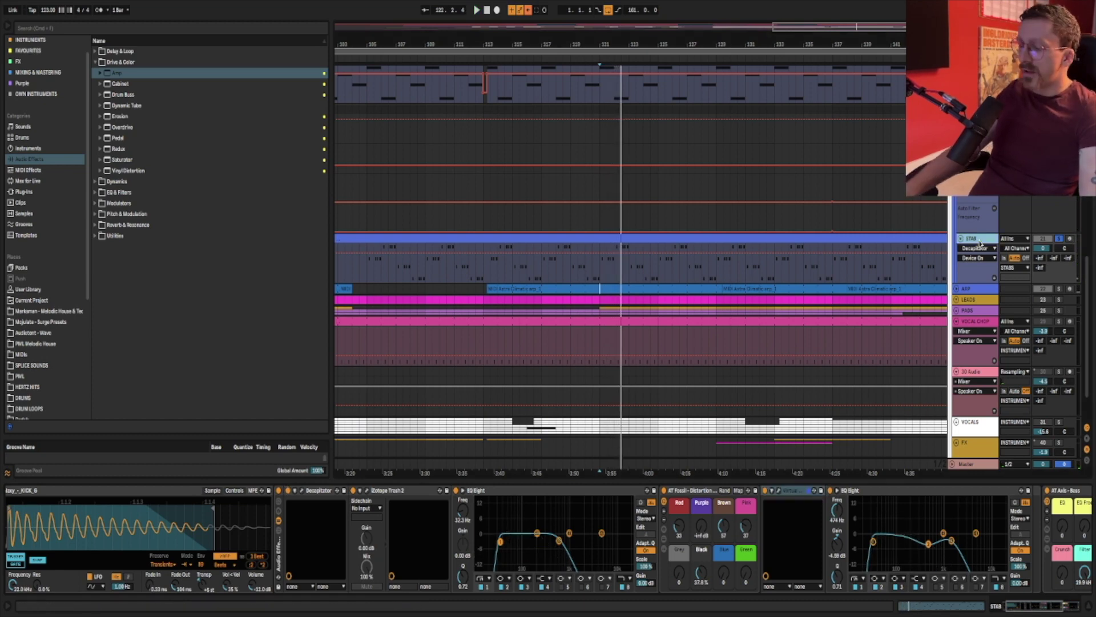
pyautogui.press('super+shift+t')
# Search the browser for 'SERUM' and load Serum onto the new MIDI track
pyautogui.press('super+f')
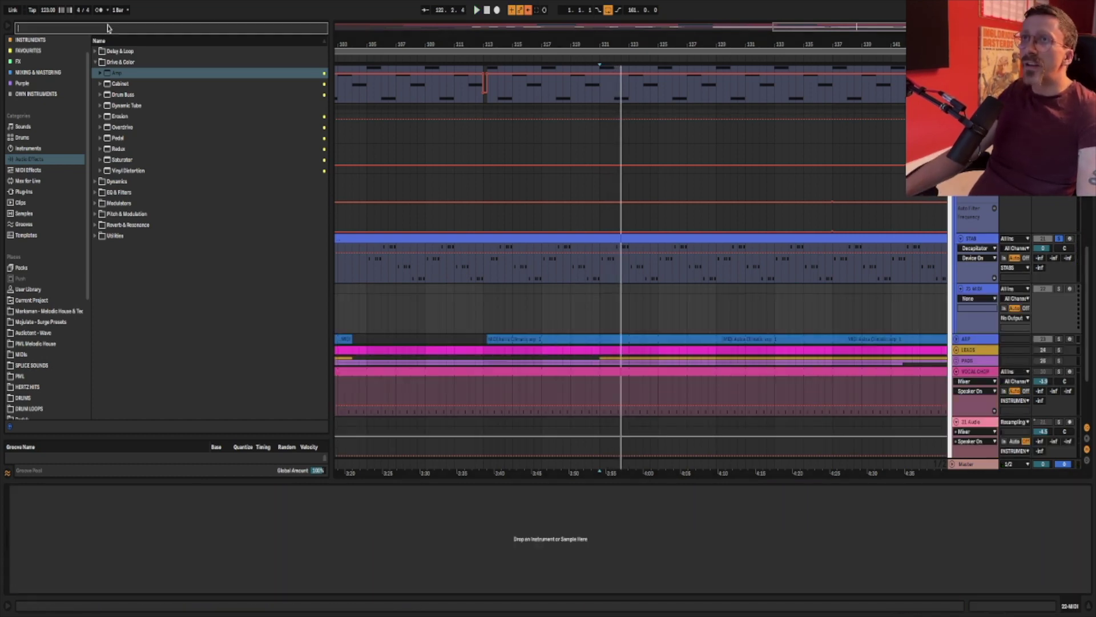
pyautogui.write('SERUM')
pyautogui.click(49, 70)
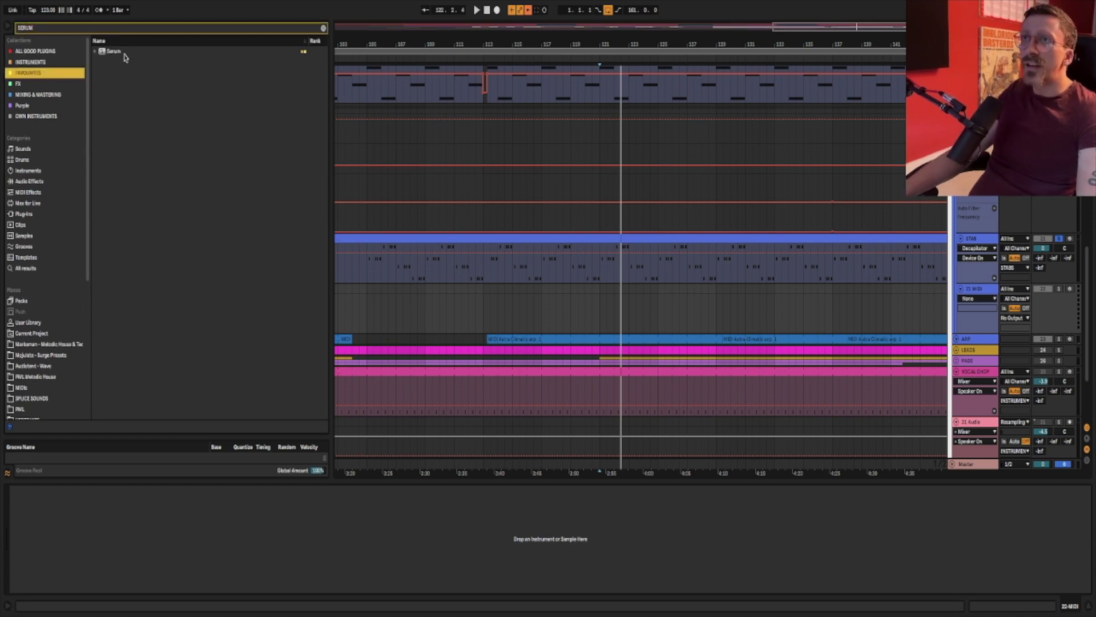
pyautogui.click(115, 52)
pyautogui.press('Return')
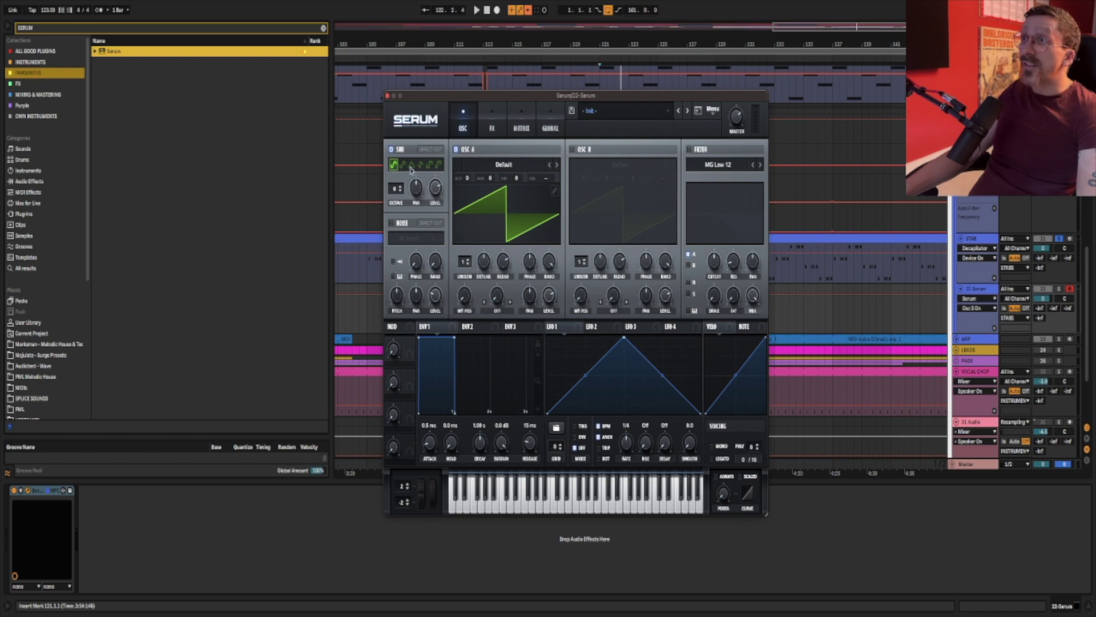
# Switch off Serum's oscillator A, close the plugin window, and clear the search
pyautogui.click(456, 149)
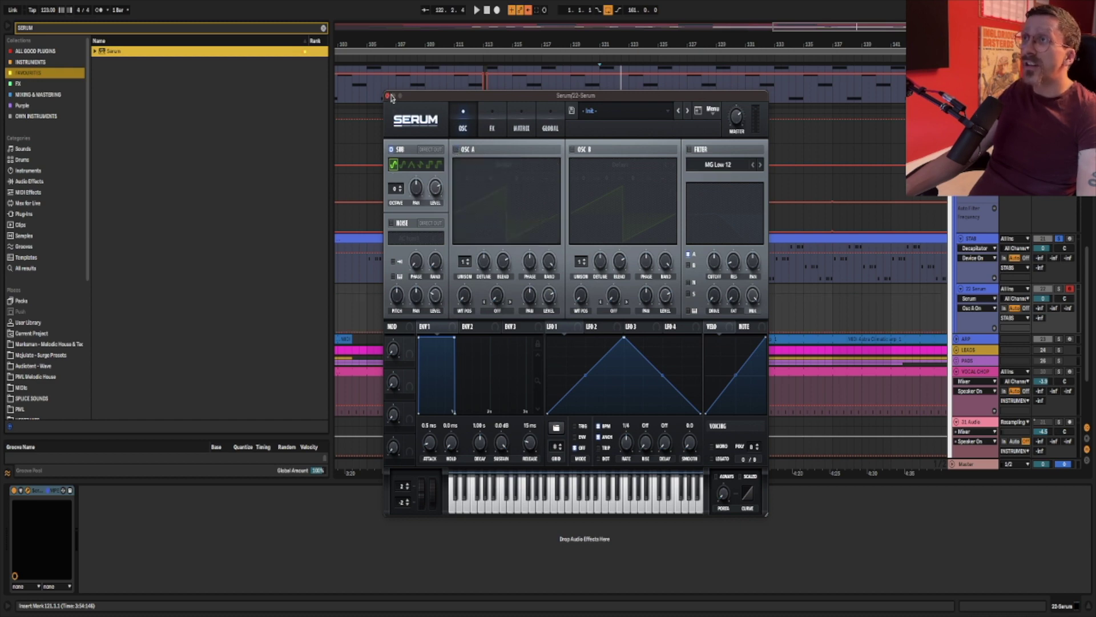
pyautogui.click(388, 96)
pyautogui.click(323, 29)
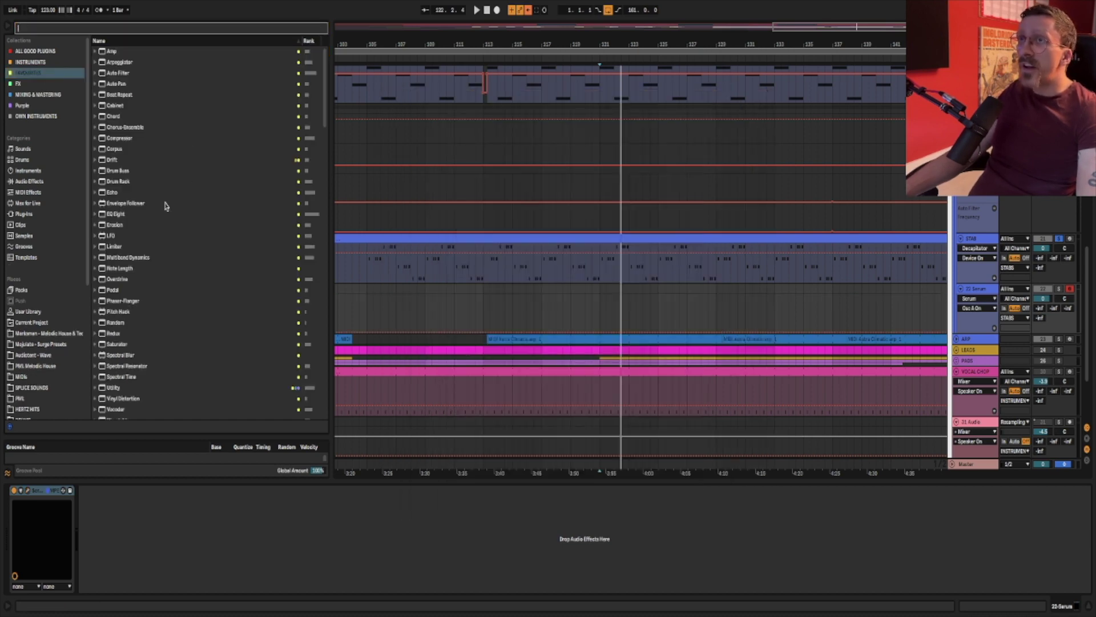
# Add EQ Eight after Serum, open its enlarged spectrum display, and play the bass
pyautogui.click(111, 215)
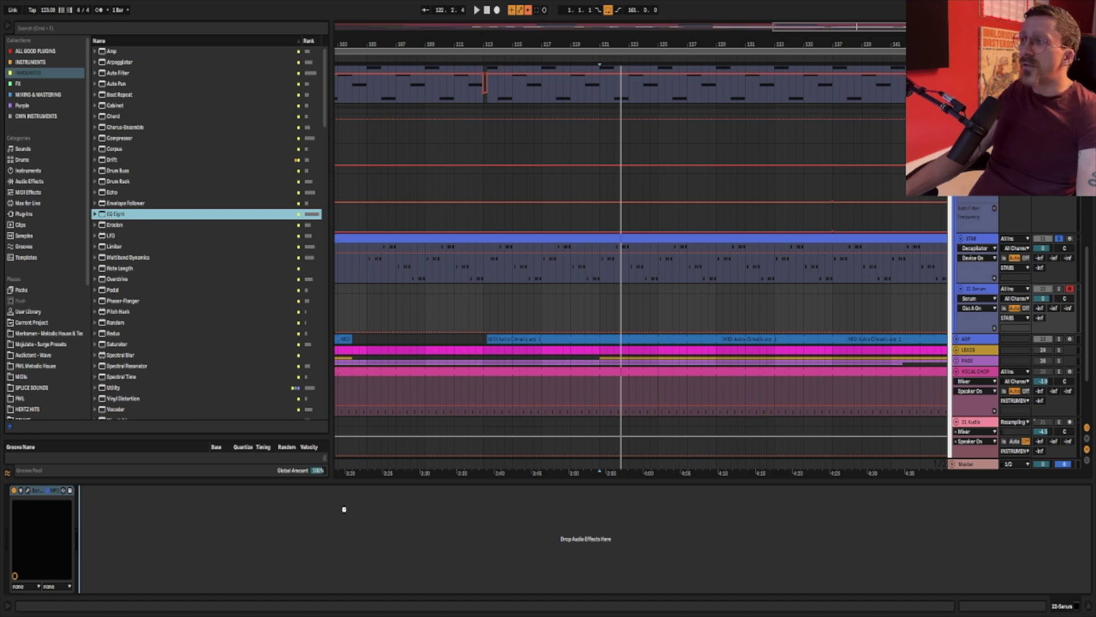
pyautogui.moveTo(345, 509); pyautogui.dragTo(316, 502)
pyautogui.click(89, 491)
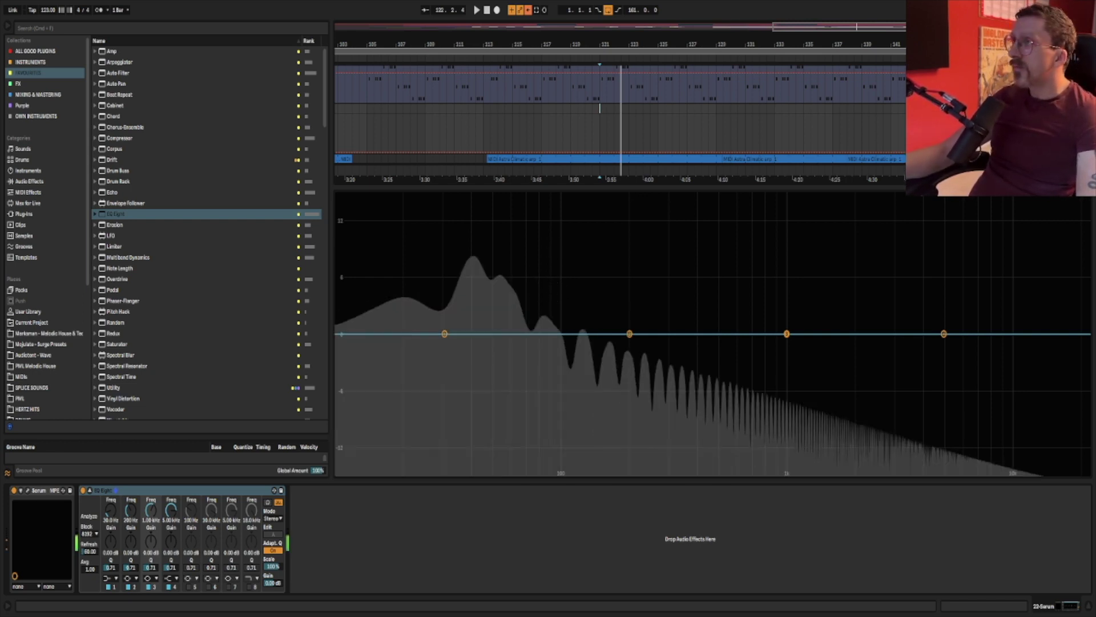
pyautogui.press('space')
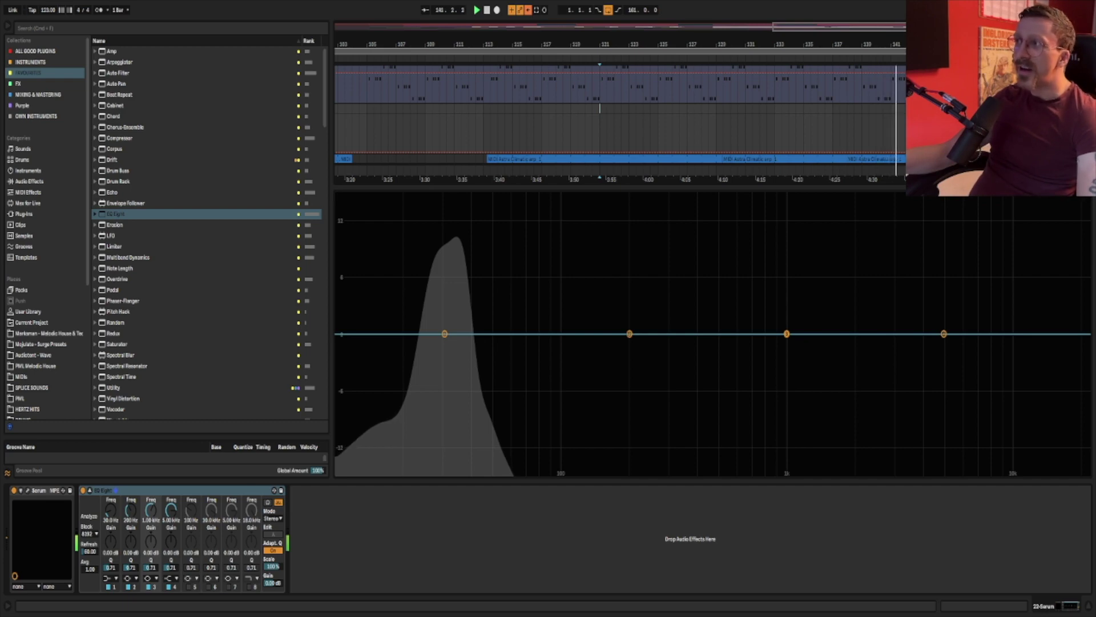
pyautogui.scroll(-5, 235, 166)
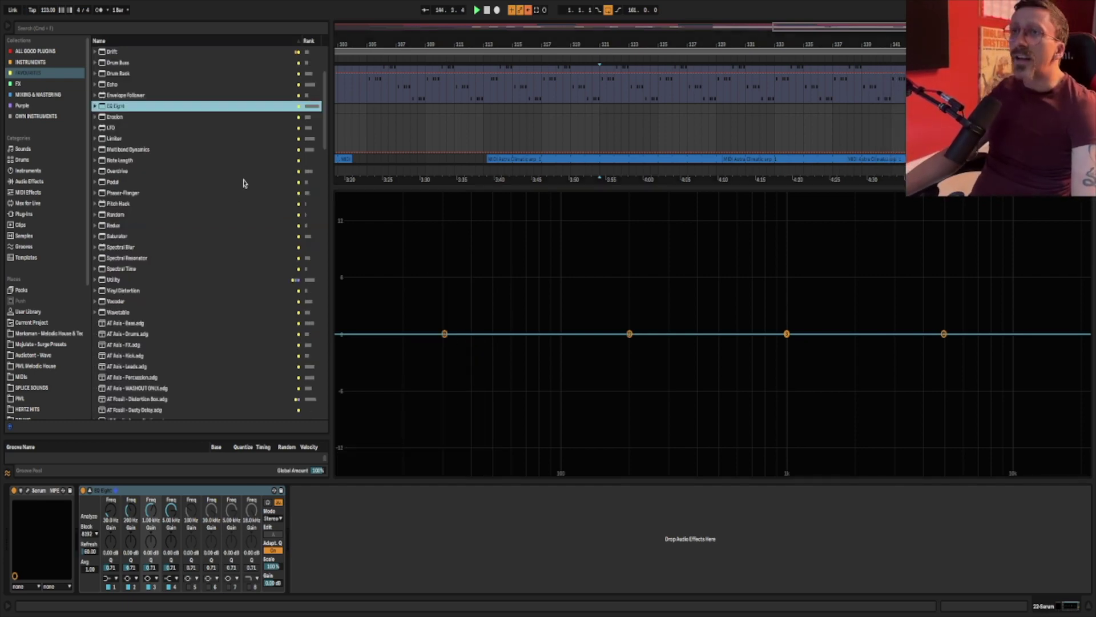
pyautogui.scroll(-5, 228, 194)
# Browse to the Overdrive audio effect and insert it between Serum and EQ Eight
pyautogui.click(44, 93)
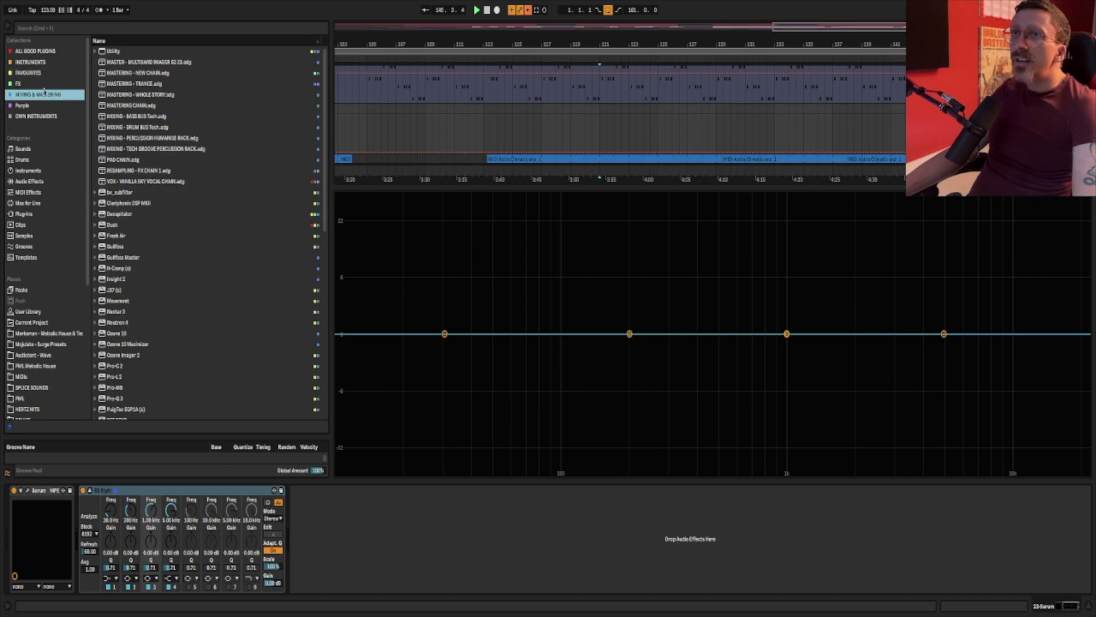
pyautogui.click(39, 202)
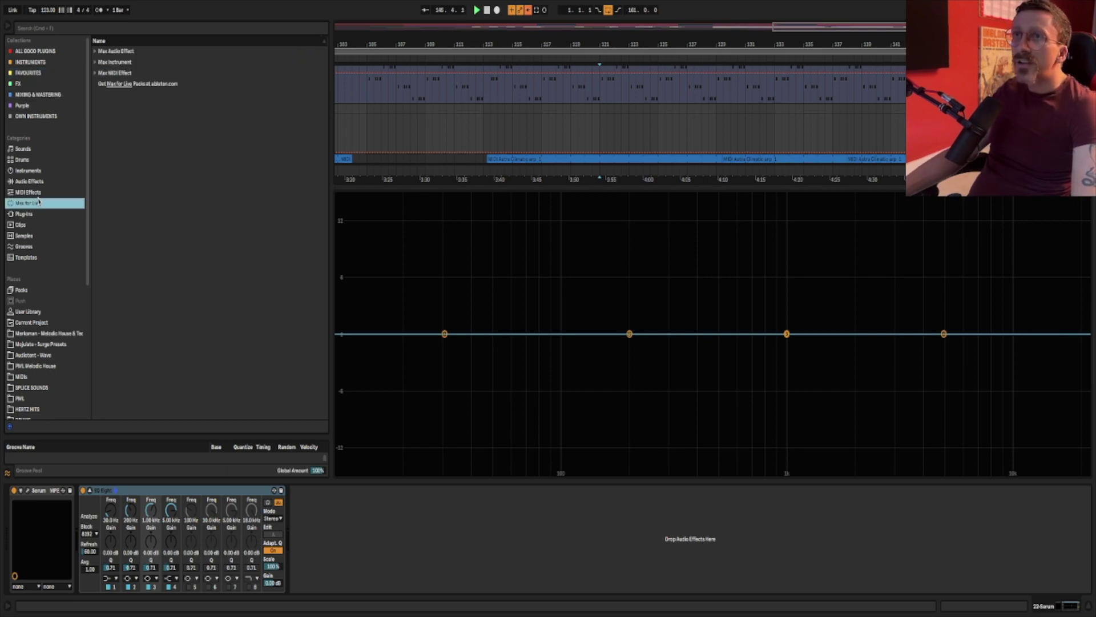
pyautogui.click(44, 181)
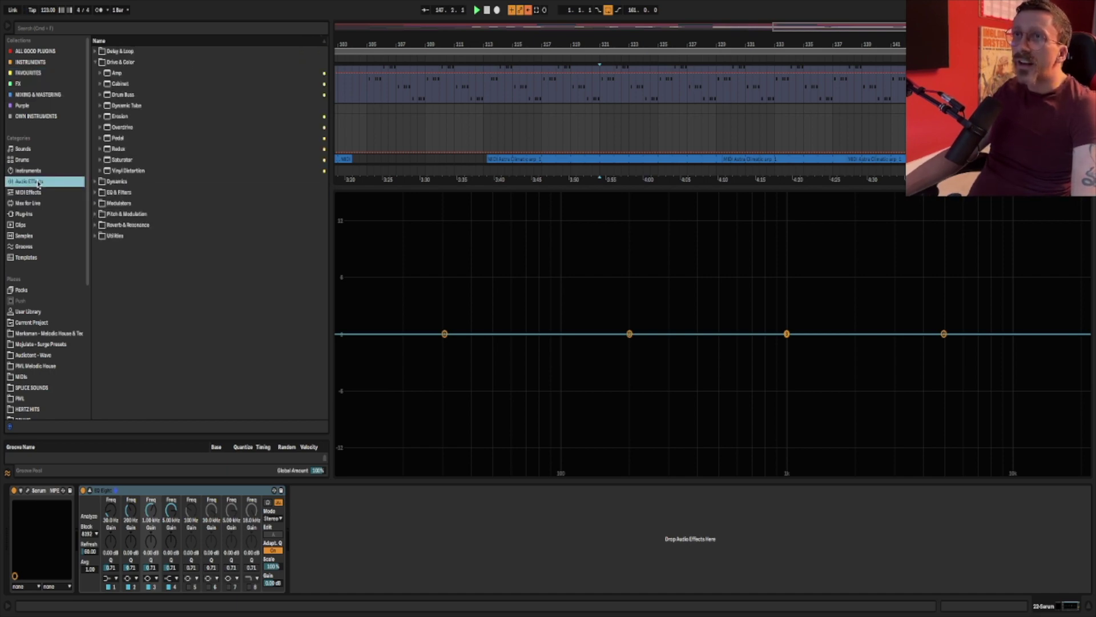
pyautogui.click(122, 127)
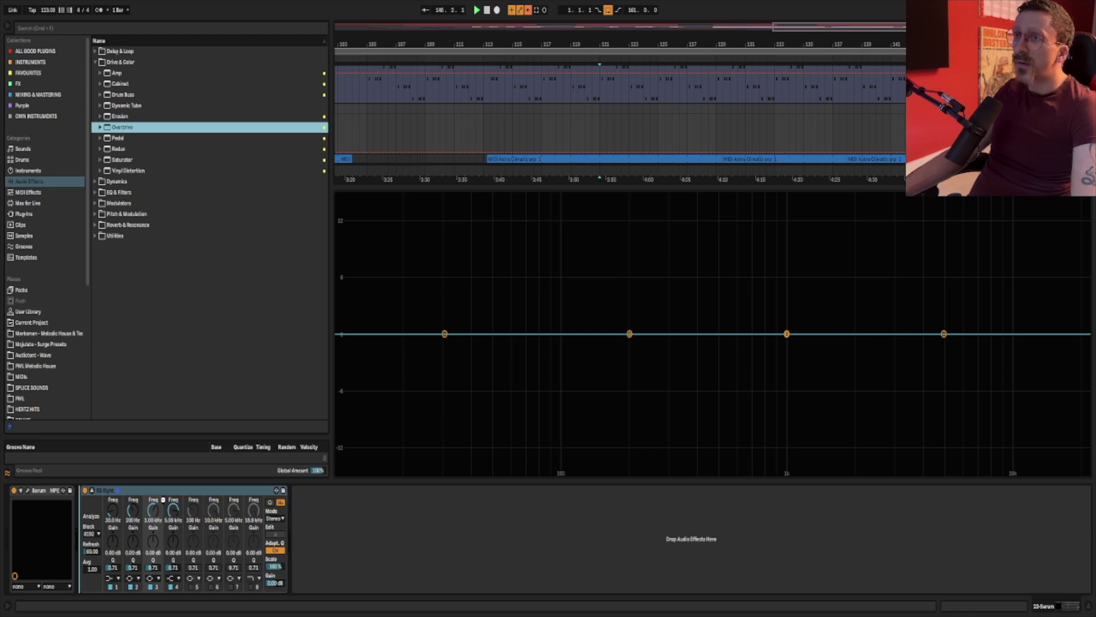
pyautogui.press('Return')
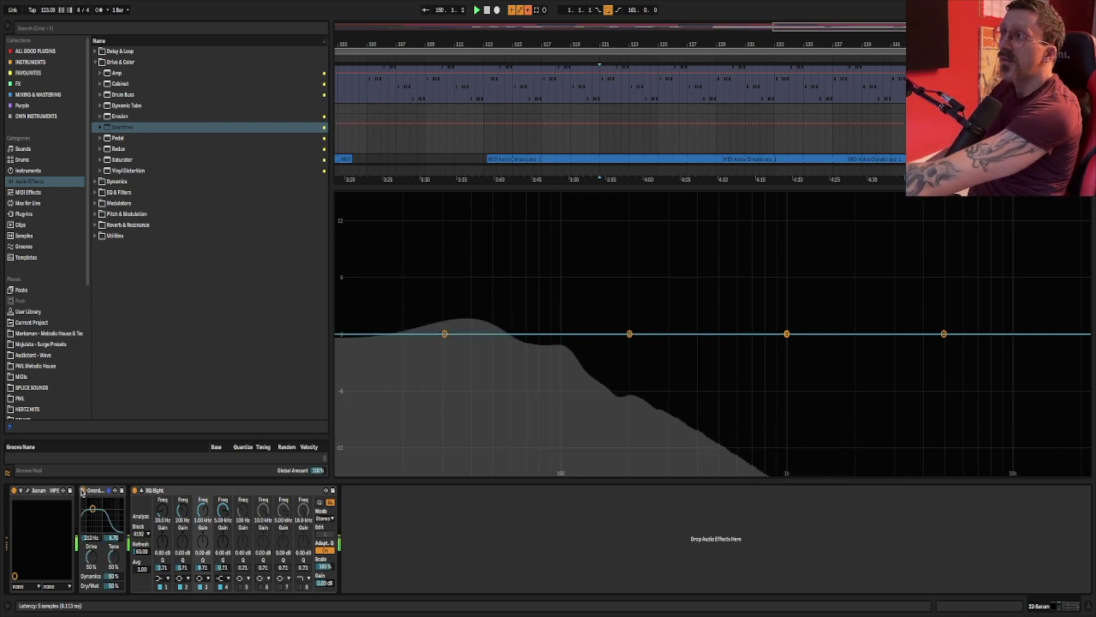
# Switch the Overdrive device on and select it to hear the added harmonics
pyautogui.click(82, 490)
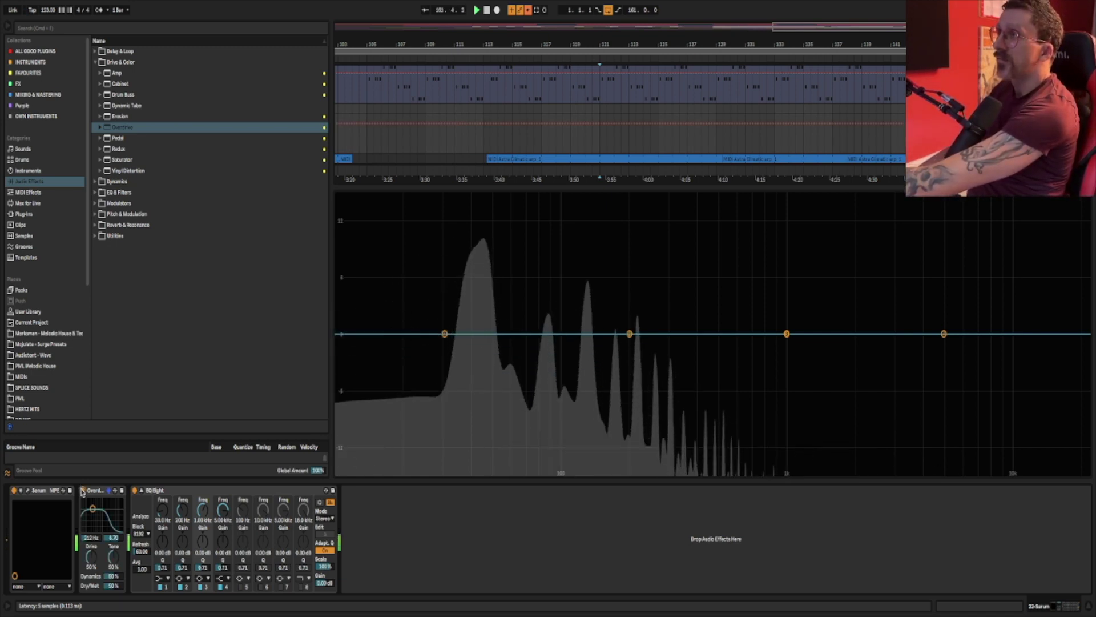
pyautogui.click(136, 516)
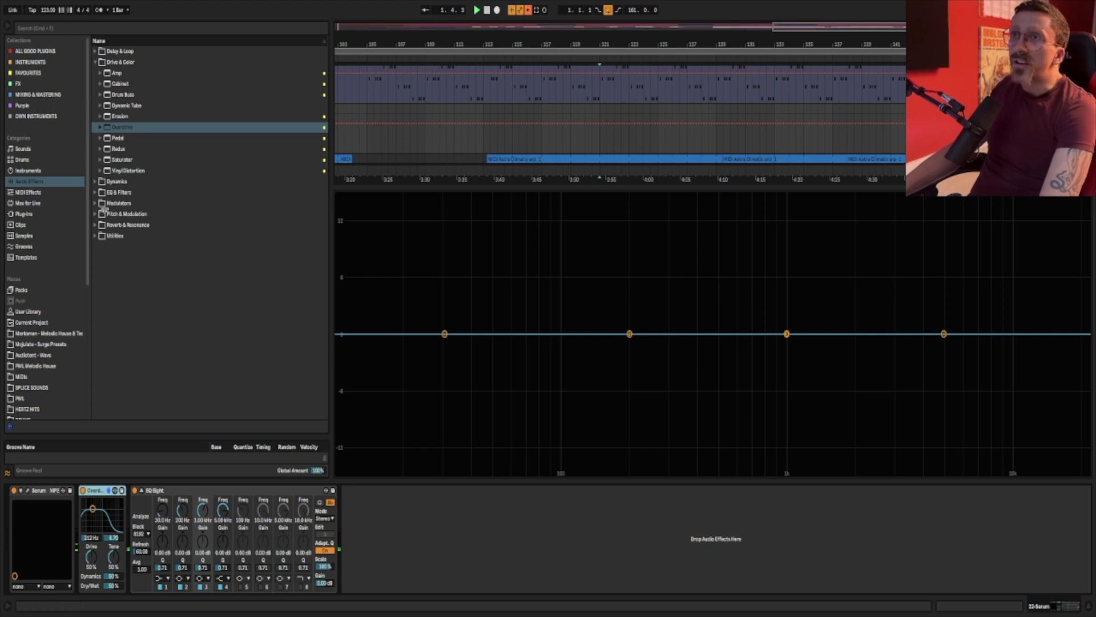
# Swap Overdrive for a Saturator before EQ Eight and raise its Drive to about 25.7 dB
pyautogui.click(119, 161)
pyautogui.click(124, 489)
pyautogui.press('Delete')
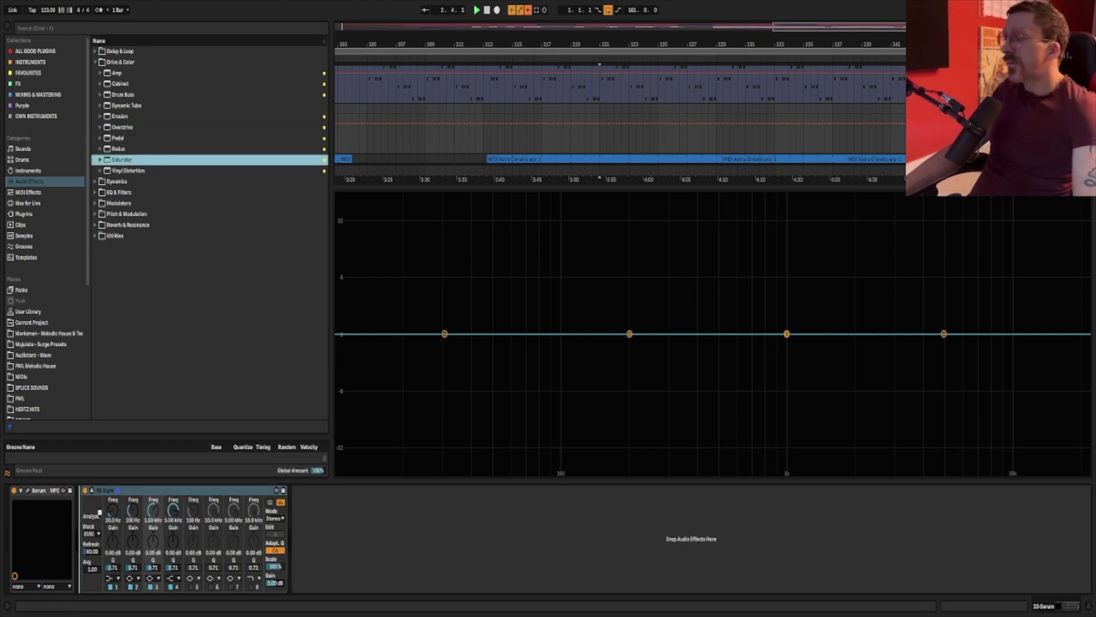
pyautogui.press('Return')
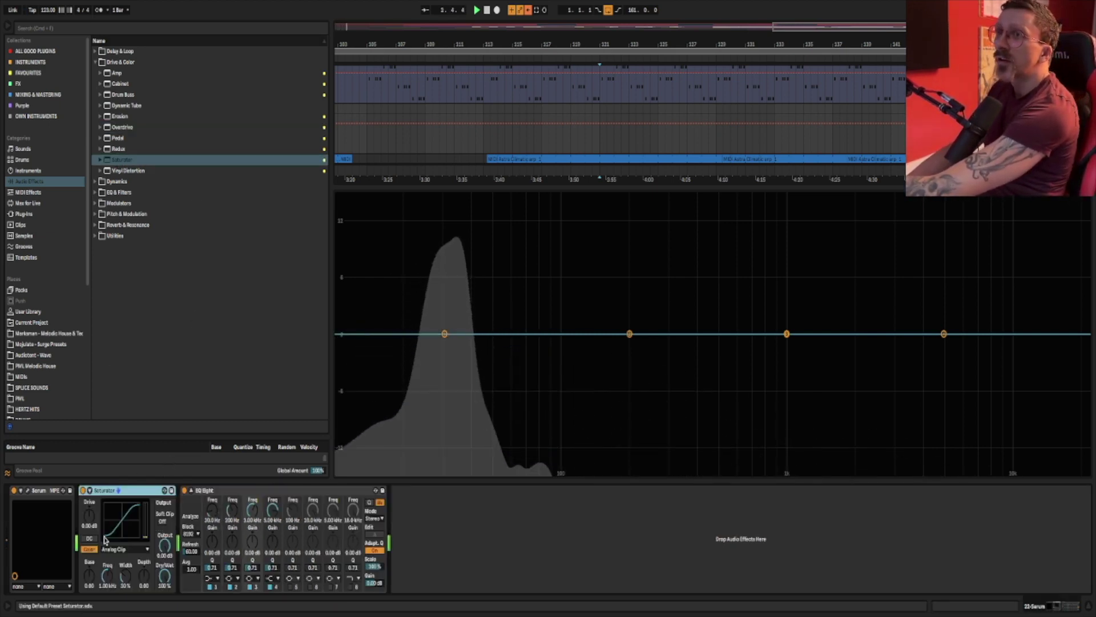
pyautogui.moveTo(93, 523); pyautogui.dragTo(91, 519)
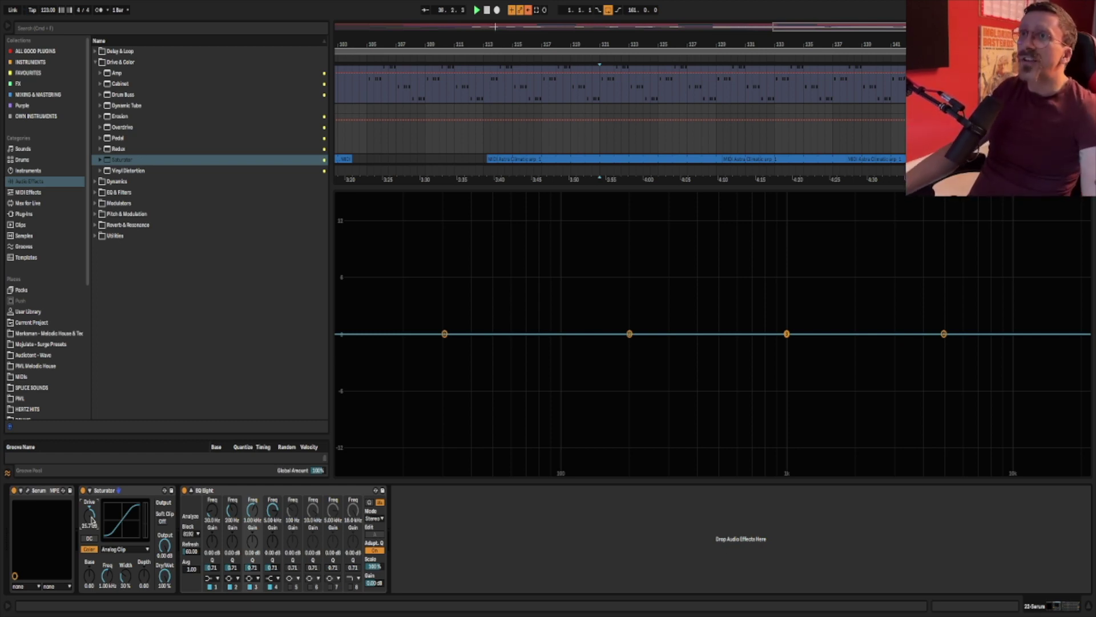
pyautogui.click(169, 159)
# Drop Amp into the chain, delete Saturator, and set Amp Bass to 7.20 and Gain to about 6.02
pyautogui.click(137, 94)
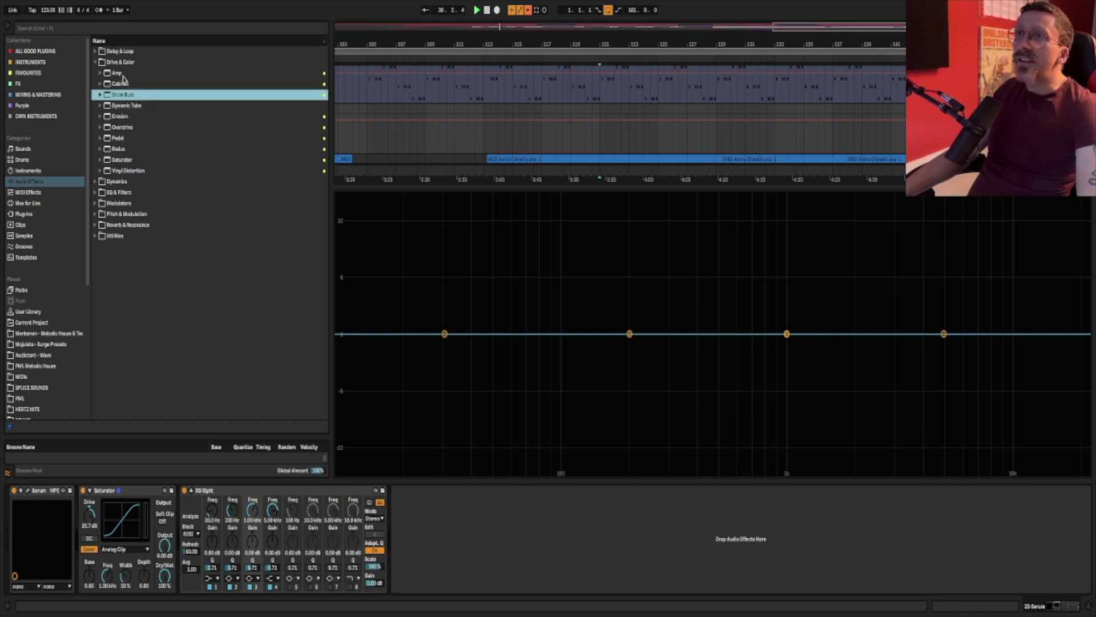
pyautogui.moveTo(120, 74); pyautogui.dragTo(225, 540)
pyautogui.moveTo(121, 510); pyautogui.dragTo(114, 502)
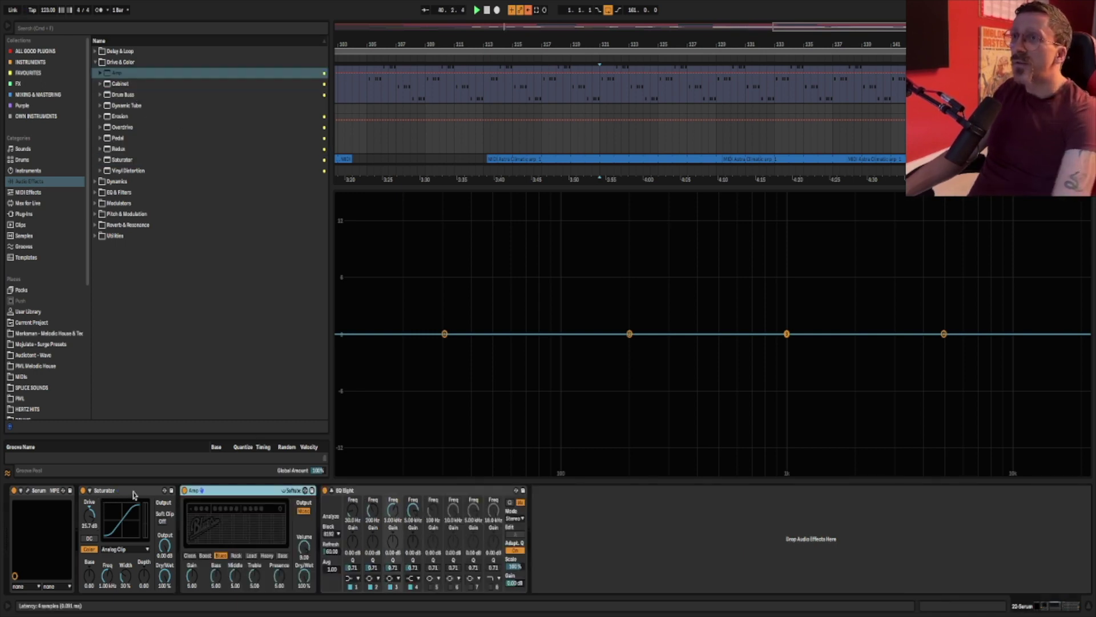
pyautogui.click(134, 494)
pyautogui.press('Delete')
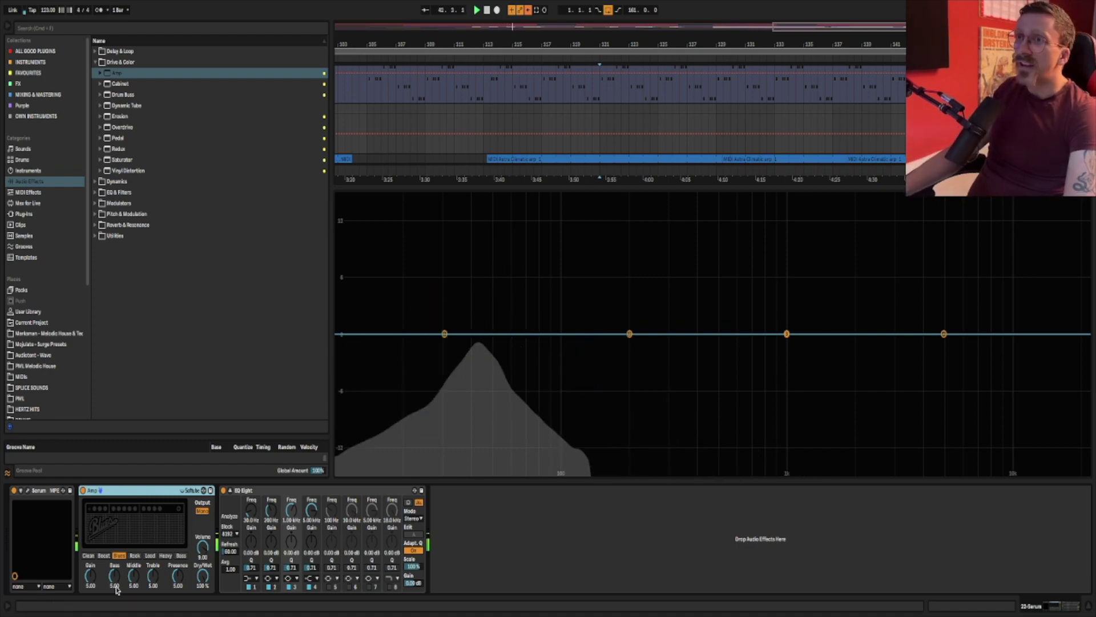
pyautogui.moveTo(115, 576); pyautogui.dragTo(164, 569)
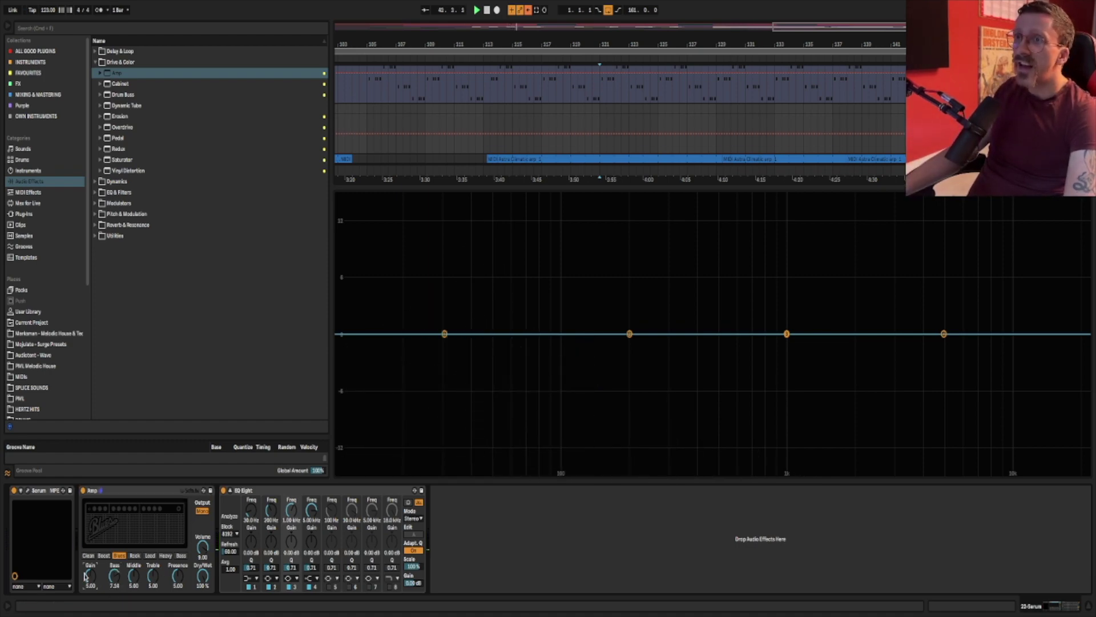
pyautogui.moveTo(88, 577); pyautogui.dragTo(88, 577)
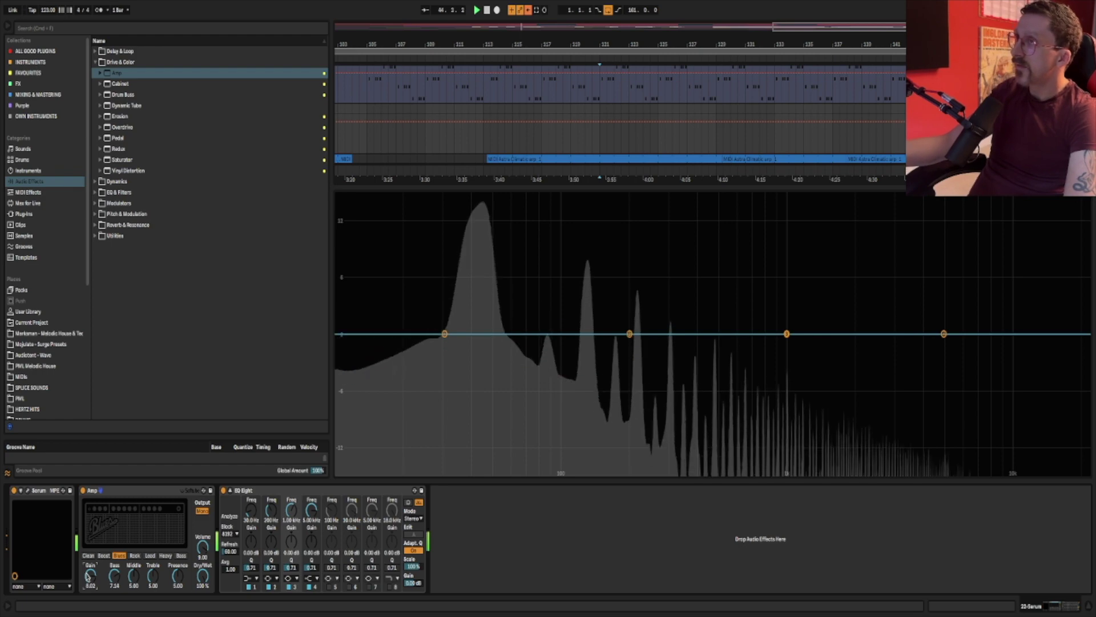